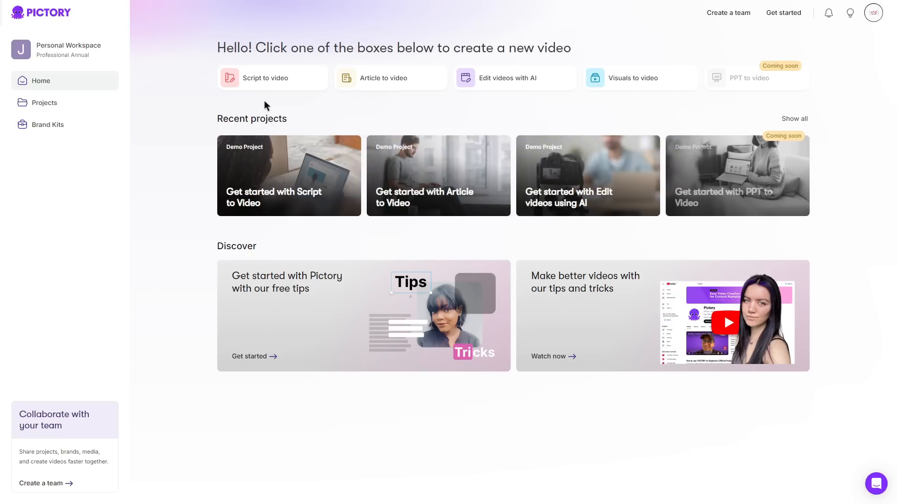
Start a script-to-video project and name the video "Top 3 Places To Travel"
{"action": "left_click", "coordinate": [274, 82]}
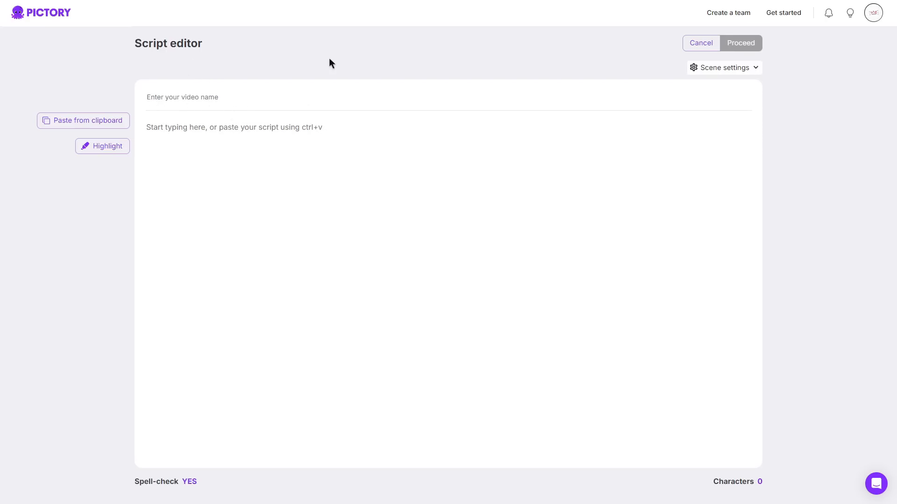
{"action": "left_click", "coordinate": [213, 97]}
{"action": "type", "text": "Top 3 Places To Travel"}
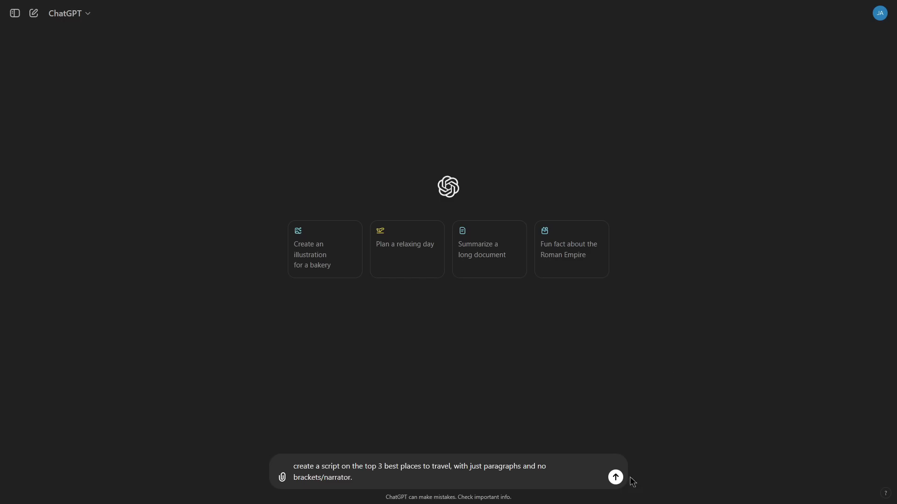
Switch to ChatGPT, generate a script on the top 3 best places to travel, and copy its shortened paragraphs into Pictory's script editor
{"action": "left_click", "coordinate": [616, 477]}
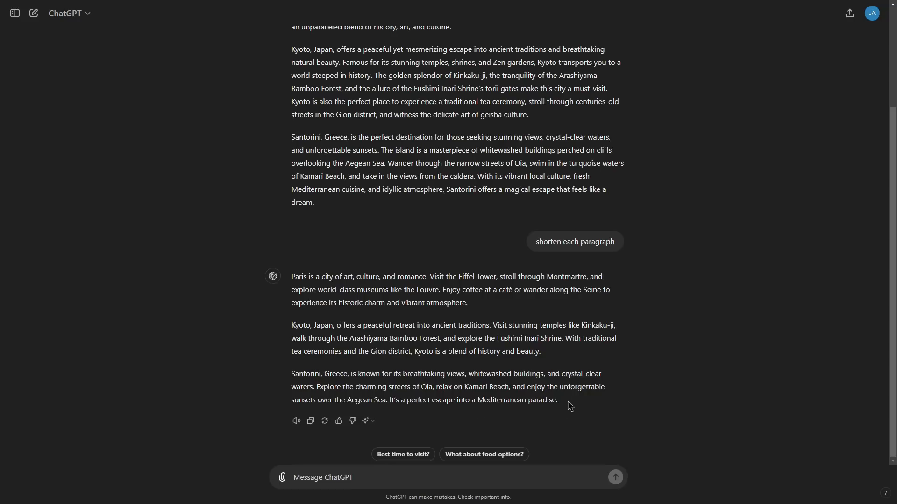
{"action": "left_click_drag", "start_coordinate": [559, 403], "coordinate": [291, 277]}
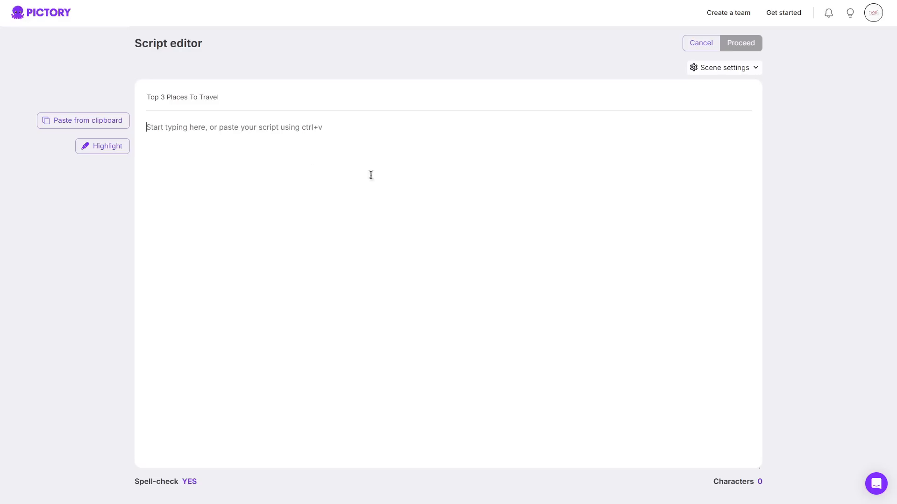
{"action": "type", "text": "Paris is a city of art, culture, and romance. Visit the Eiffel Tower, stroll through Montmartre, and explore world-class museums like the Louvre. Enjoy coffee at a café or wander along the Seine to experience its historic charm and vibrant atmosphere. Kyoto, Japan, offers a peaceful retreat into ancient traditions. Visit stunning temples like Kinkaku-ji, walk through the Arashiyama Bamboo Forest, and explore the Fushimi Inari Shrine. With traditional tea ceremonies and the Gion district, Kyoto is a blend of history and beauty. Santorini, Greece, is known for its breathtaking views, whitewashed buildings, and crystal-clear waters. Explore the charming streets of Oia, relax on Kamari Beach, and enjoy the unforgettable sunsets over the Aegean Sea. It’s a perfect escape into a Mediterranean paradise."}
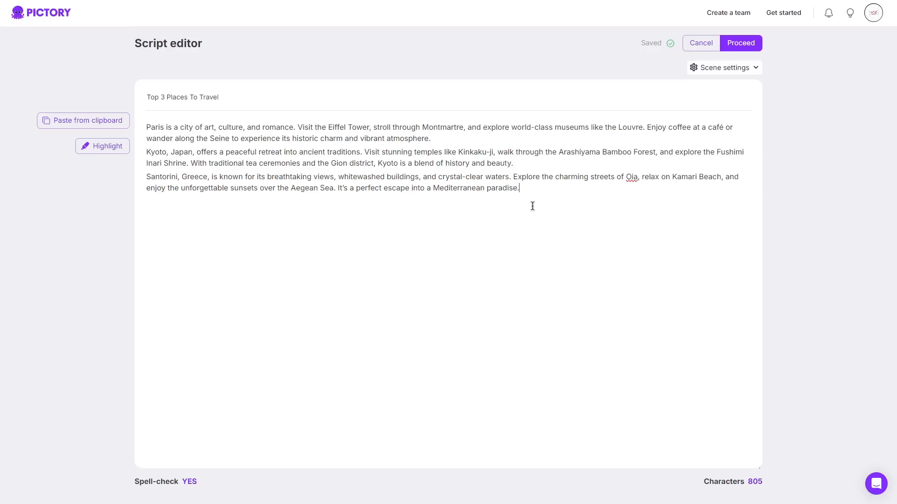
Split the script into spaced short paragraphs with a welcome line and a closing line, and proceed to the storyboard
{"action": "left_click", "coordinate": [515, 140]}
{"action": "key", "text": "Return"}
{"action": "left_click", "coordinate": [519, 180]}
{"action": "key", "text": "Return"}
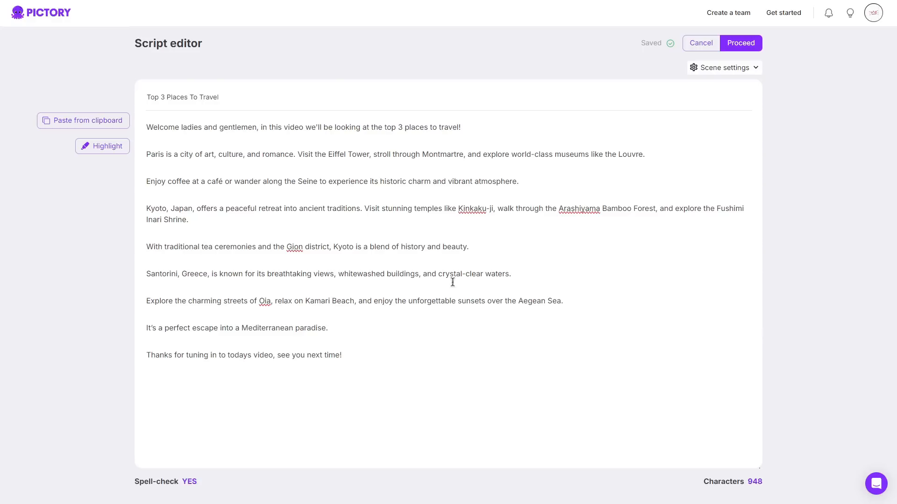
{"action": "left_click", "coordinate": [747, 45]}
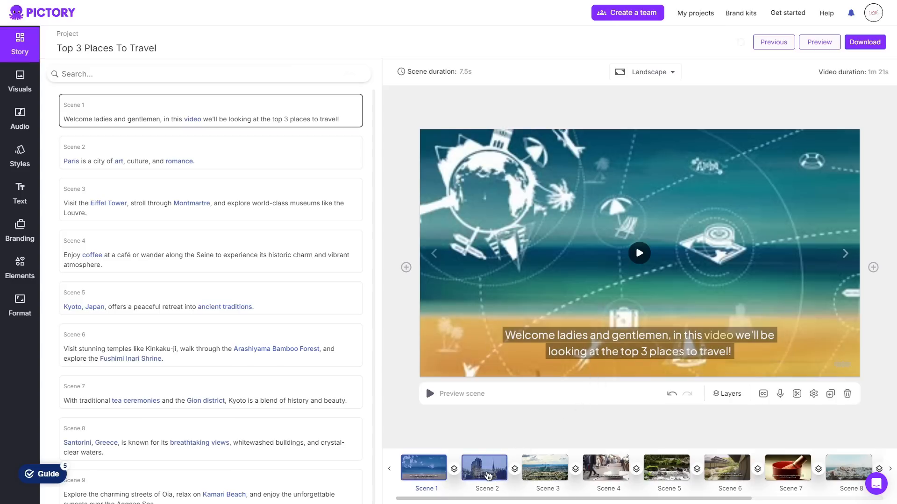
Review the visuals and captions of scenes 3 to 7, the story text, and the formatting options for scene 1's caption
{"action": "left_click", "coordinate": [544, 468]}
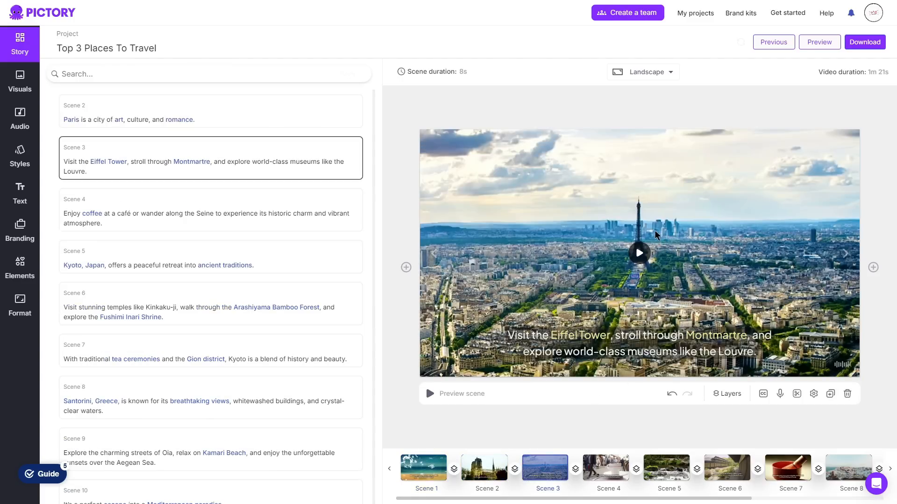
{"action": "left_click", "coordinate": [610, 471]}
{"action": "left_click", "coordinate": [666, 470]}
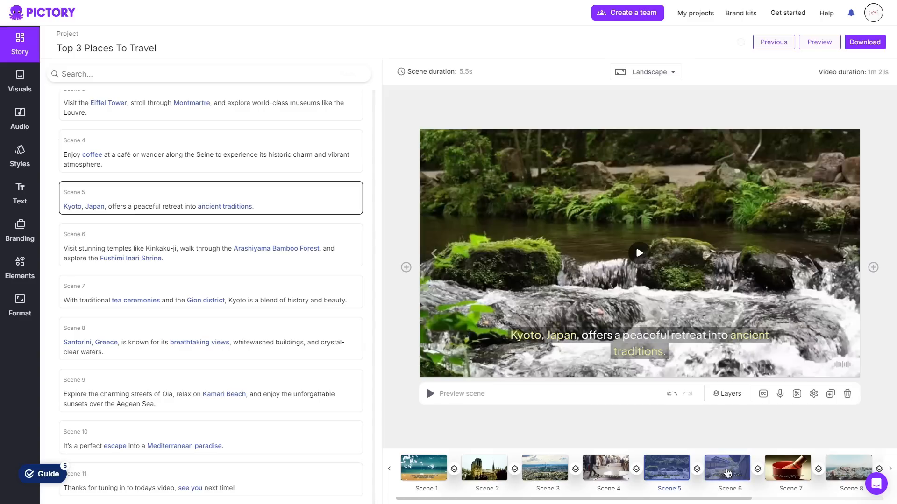
{"action": "left_click", "coordinate": [727, 470]}
{"action": "left_click", "coordinate": [785, 472]}
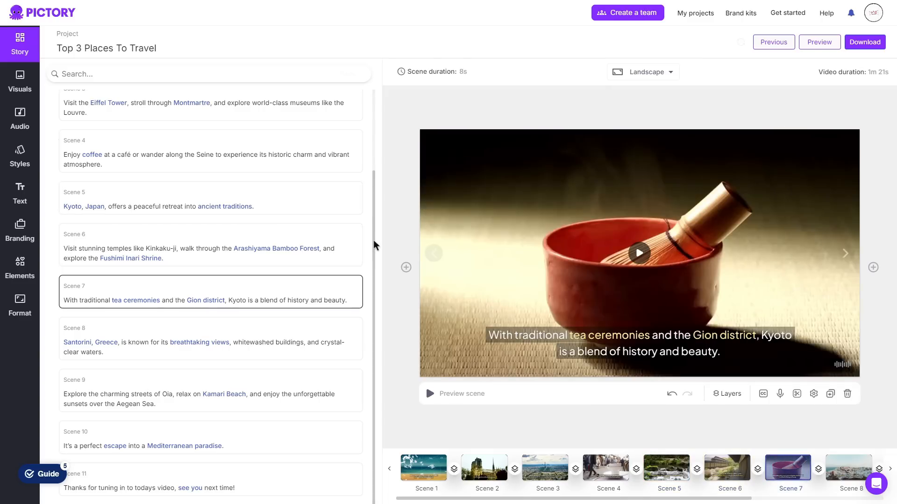
{"action": "scroll", "coordinate": [379, 106], "scroll_direction": "up", "scroll_amount": 2}
{"action": "scroll", "coordinate": [381, 98], "scroll_direction": "down", "scroll_amount": 2}
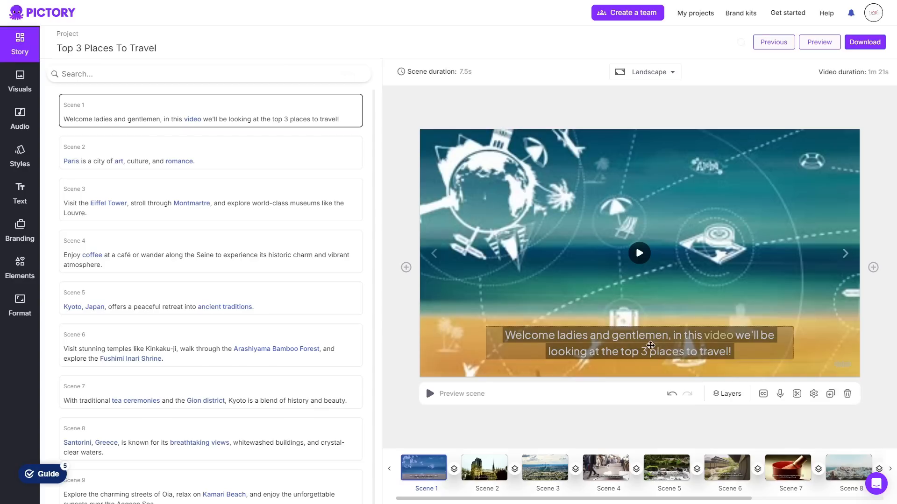
{"action": "left_click", "coordinate": [648, 346]}
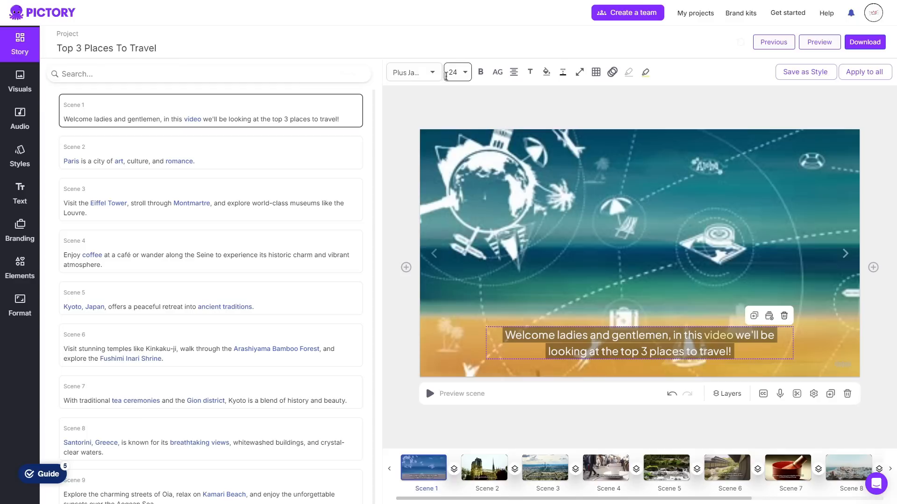
{"action": "left_click", "coordinate": [394, 147]}
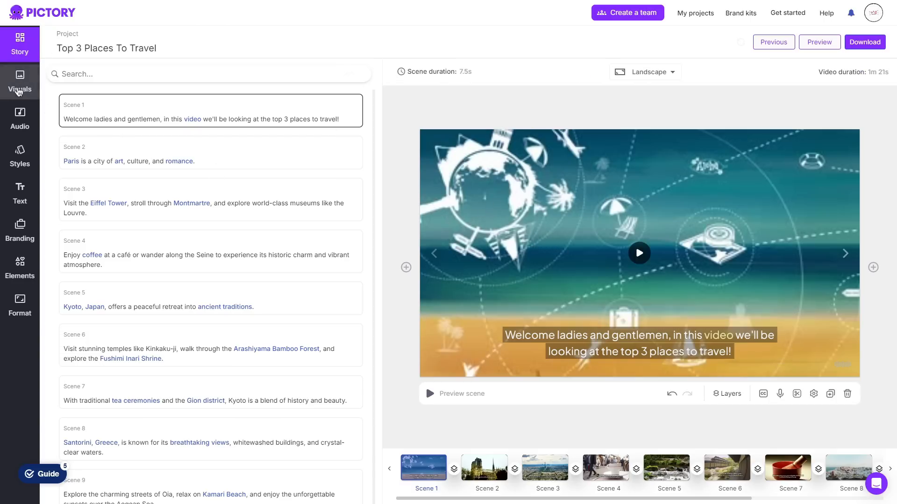
Search the visuals library for "beach" and replace scene 1's visual with the clip of the rocky coastline and beachfront buildings
{"action": "left_click", "coordinate": [18, 90]}
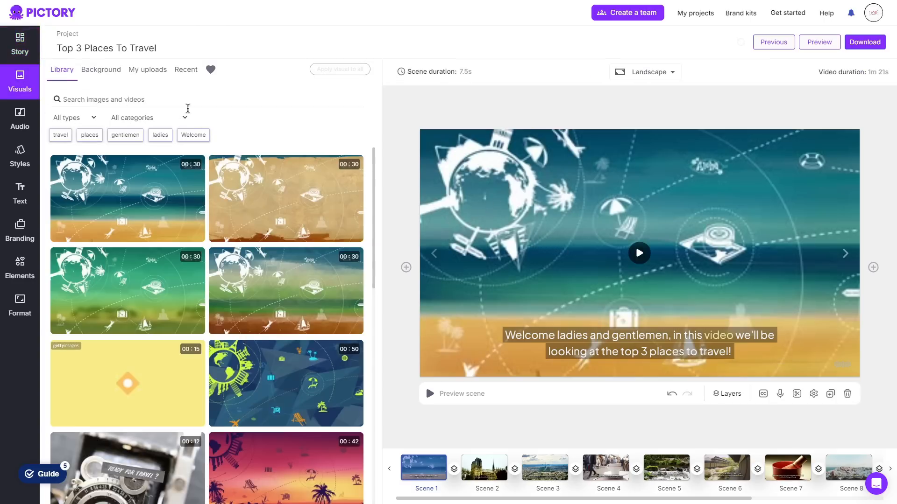
{"action": "mouse_move", "coordinate": [263, 286]}
{"action": "type", "text": "beach"}
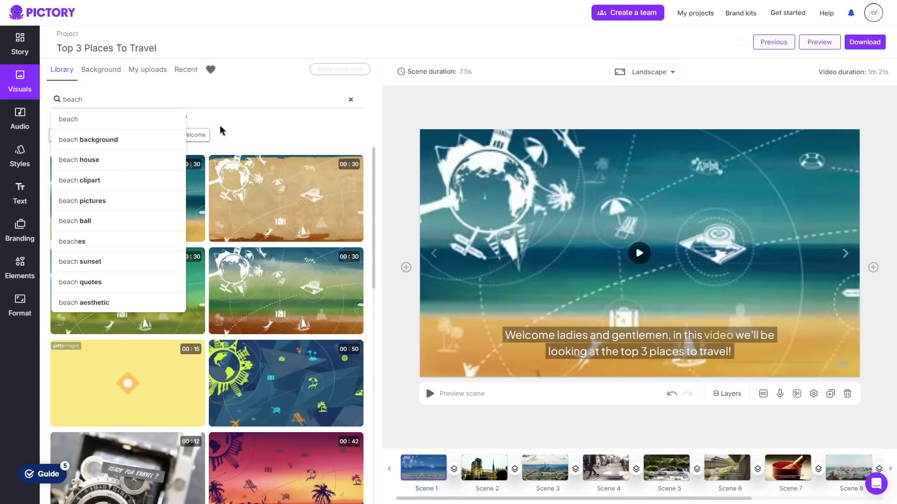
{"action": "key", "text": "Return"}
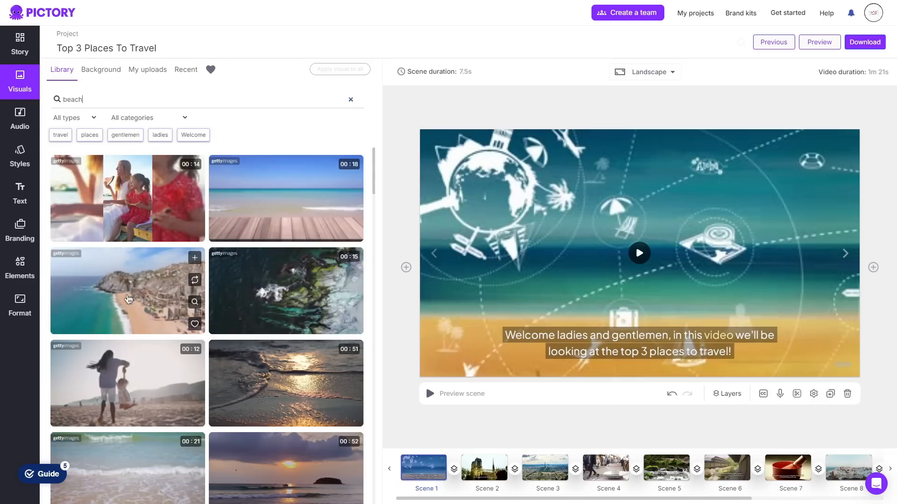
{"action": "left_click", "coordinate": [131, 299]}
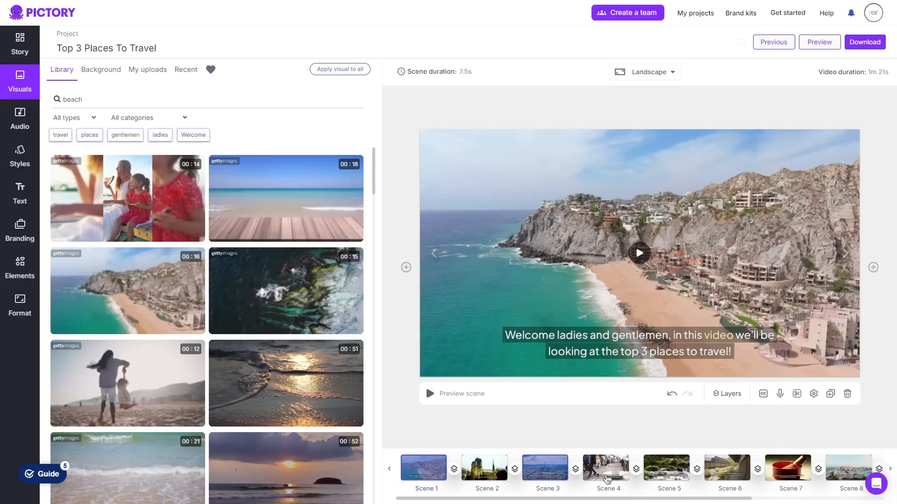
Check scene 3 and examine the audio options for background music, voiceovers and uploads
{"action": "left_click", "coordinate": [544, 468]}
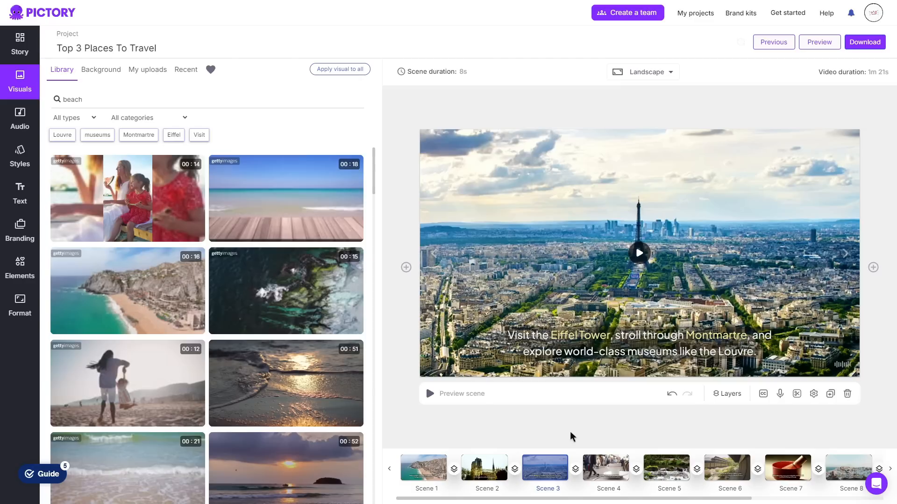
{"action": "left_click", "coordinate": [21, 120]}
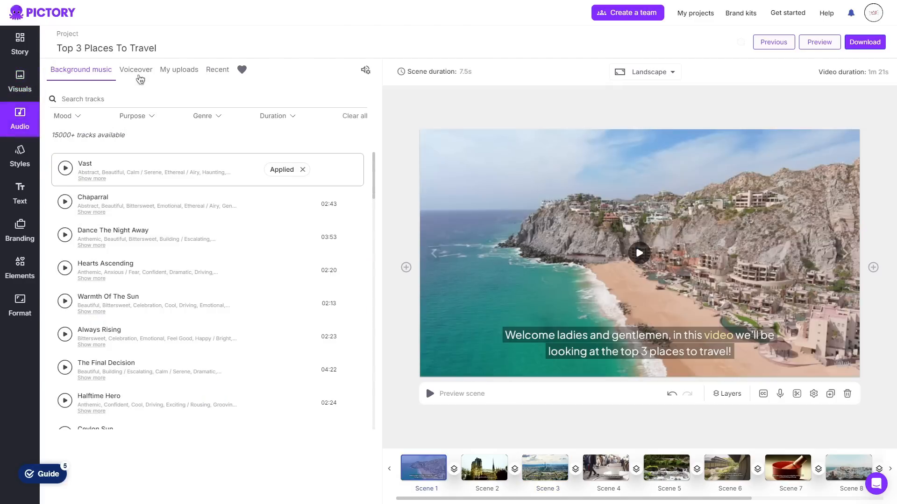
{"action": "left_click", "coordinate": [140, 79]}
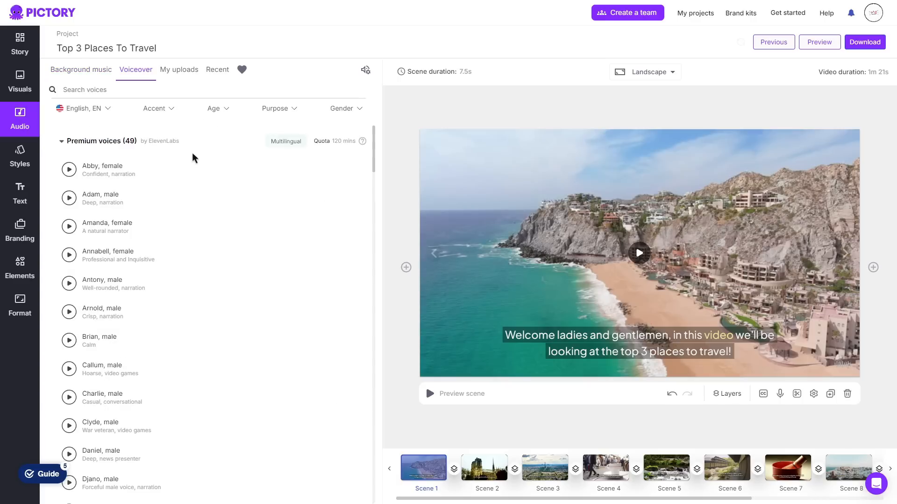
{"action": "mouse_move", "coordinate": [173, 167]}
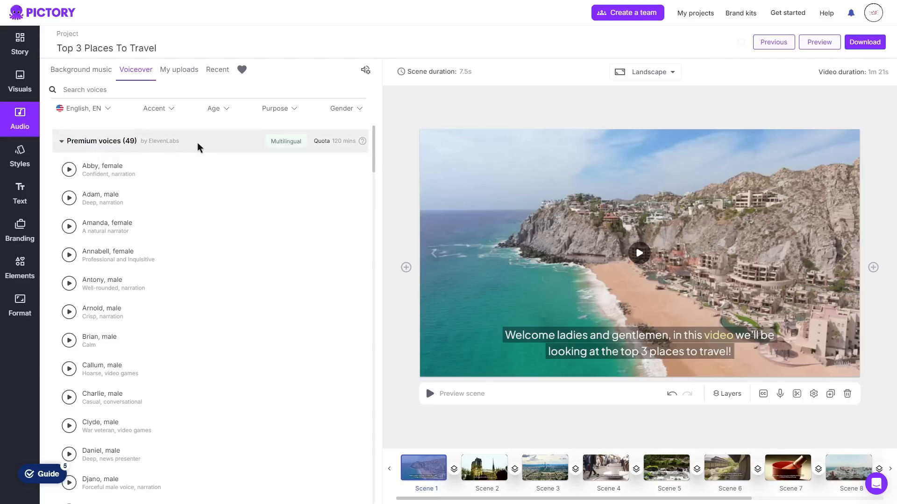
{"action": "left_click", "coordinate": [179, 69]}
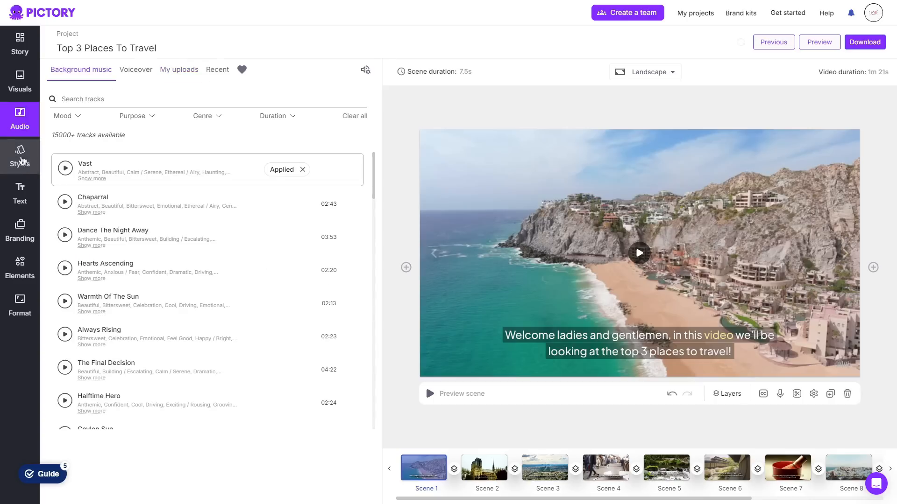
Browse the caption styles in the styles library and the saved custom styles
{"action": "left_click", "coordinate": [20, 156]}
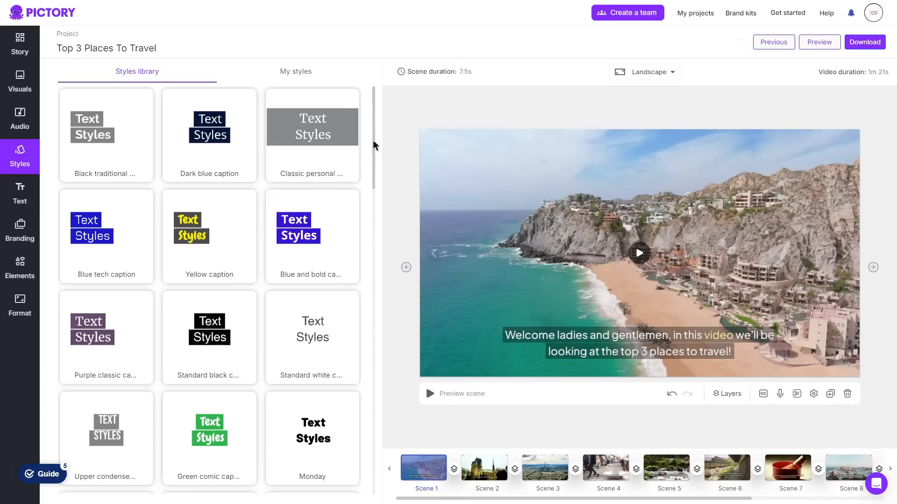
{"action": "left_click_drag", "start_coordinate": [373, 132], "coordinate": [373, 316]}
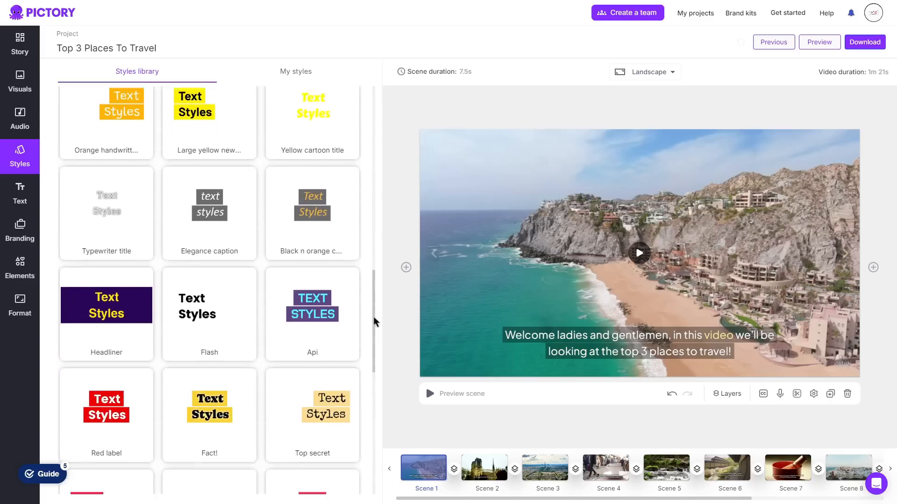
{"action": "left_click", "coordinate": [296, 76]}
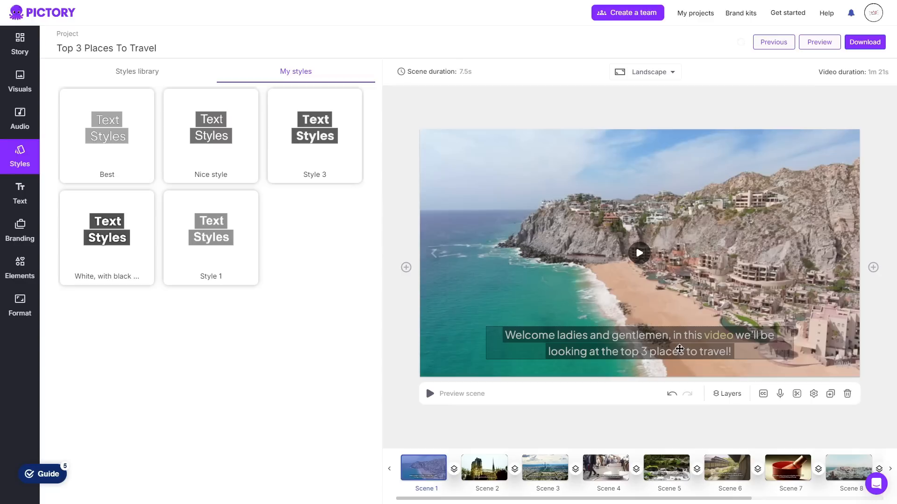
{"action": "left_click", "coordinate": [641, 342]}
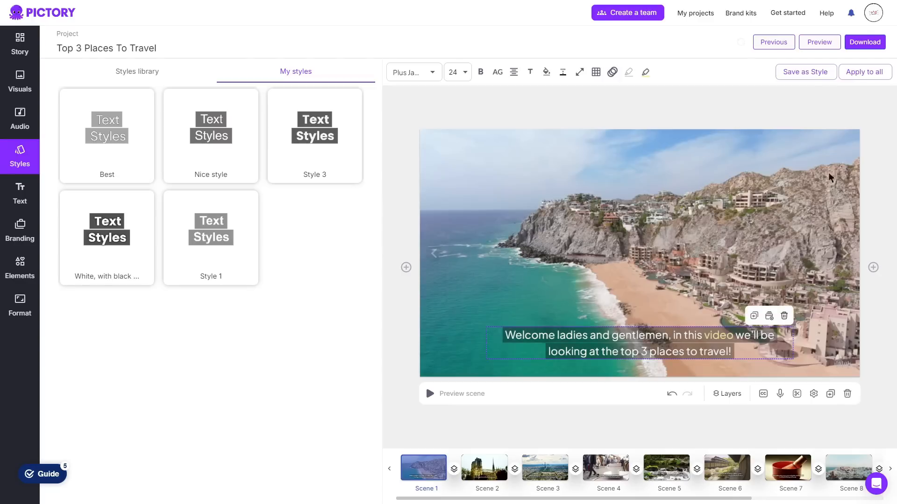
{"action": "left_click", "coordinate": [806, 75]}
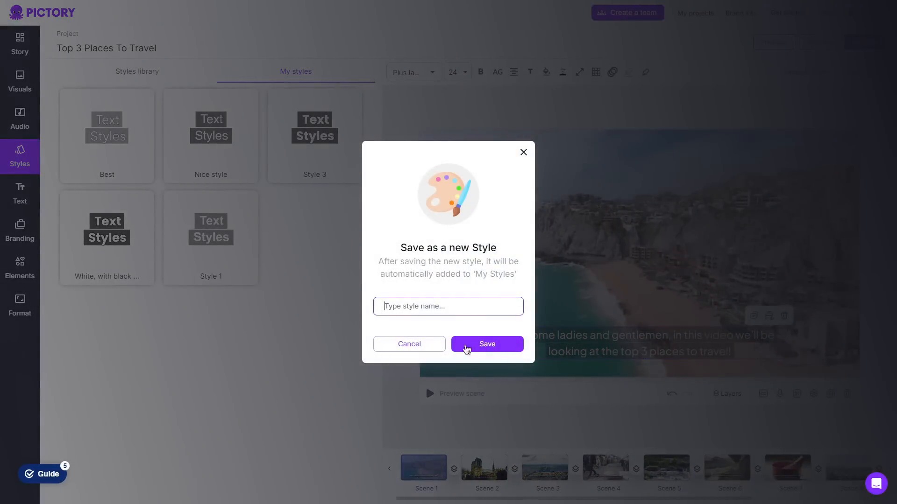
{"action": "left_click", "coordinate": [523, 152]}
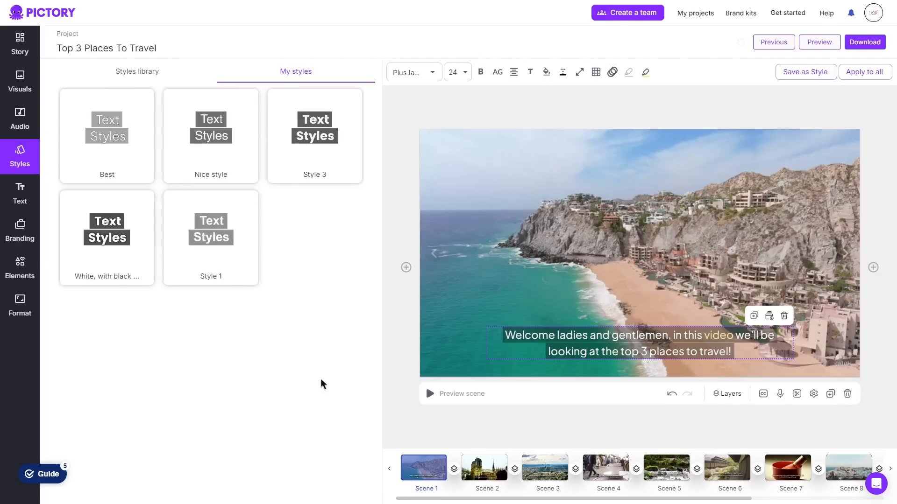
View scenes 2 and 3 and examine the heading, subheading and body options for decor text boxes
{"action": "left_click", "coordinate": [491, 473]}
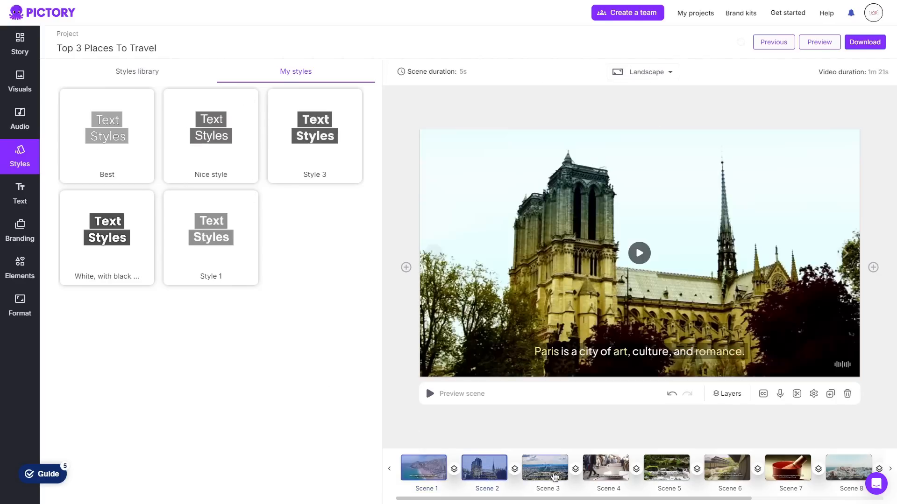
{"action": "left_click", "coordinate": [554, 477]}
{"action": "left_click", "coordinate": [32, 195]}
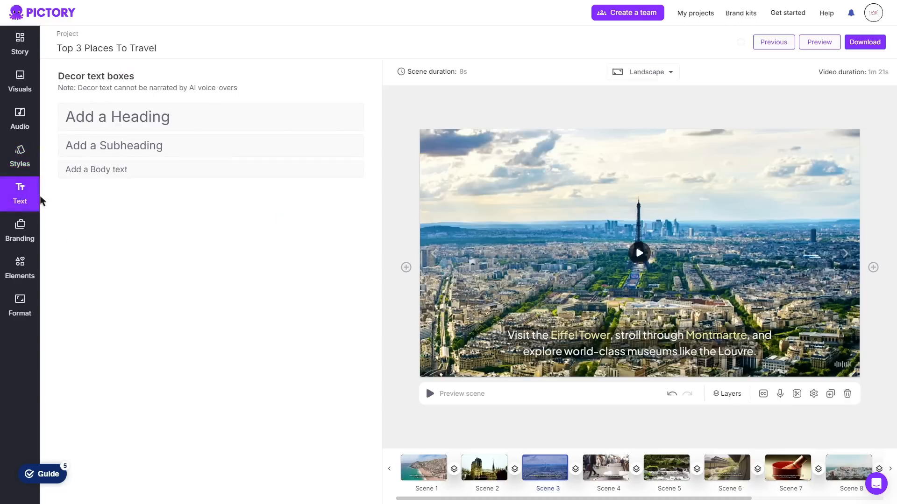
{"action": "left_click", "coordinate": [161, 119]}
Examine the branding options and open the brand creation in Brand Hub
{"action": "left_click", "coordinate": [18, 241]}
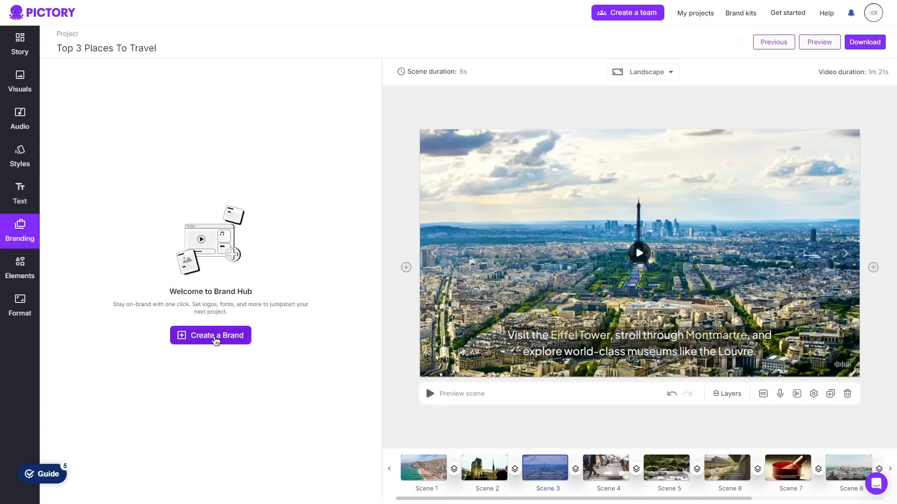
{"action": "left_click", "coordinate": [217, 338]}
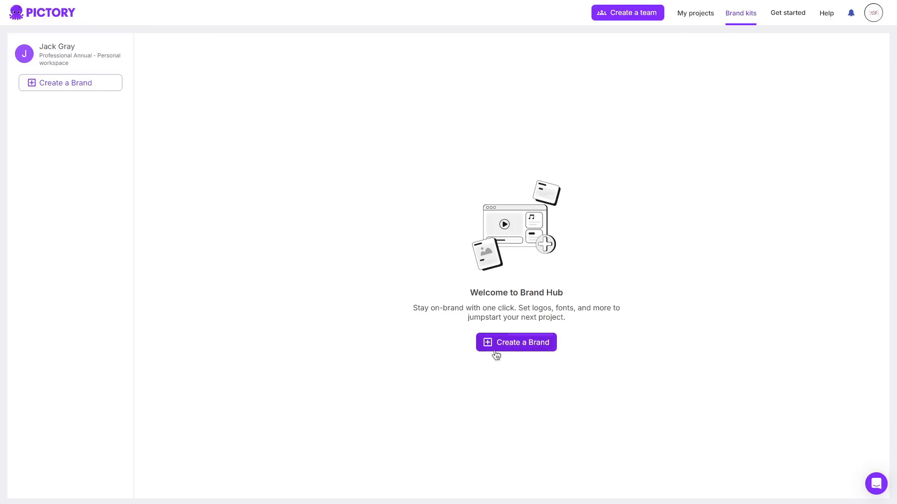
{"action": "left_click", "coordinate": [522, 347]}
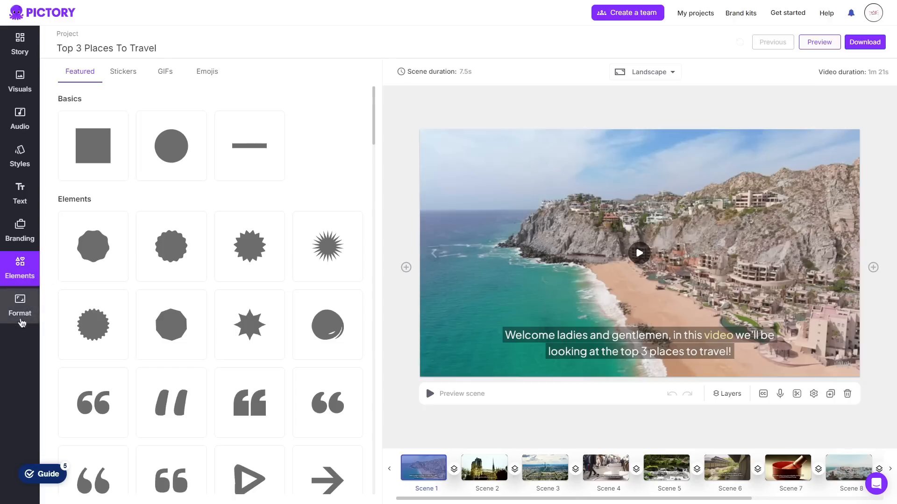
Set the video's aspect ratio to 9:16 Portrait
{"action": "left_click", "coordinate": [21, 310]}
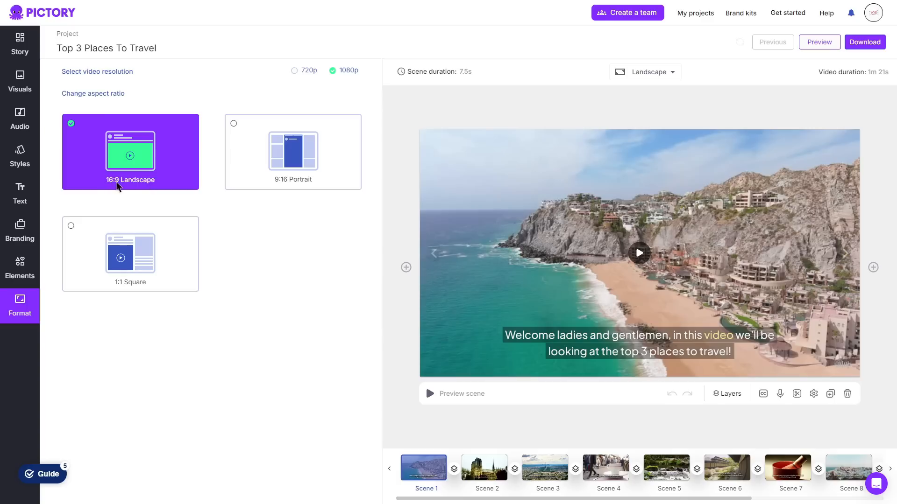
{"action": "left_click", "coordinate": [286, 159]}
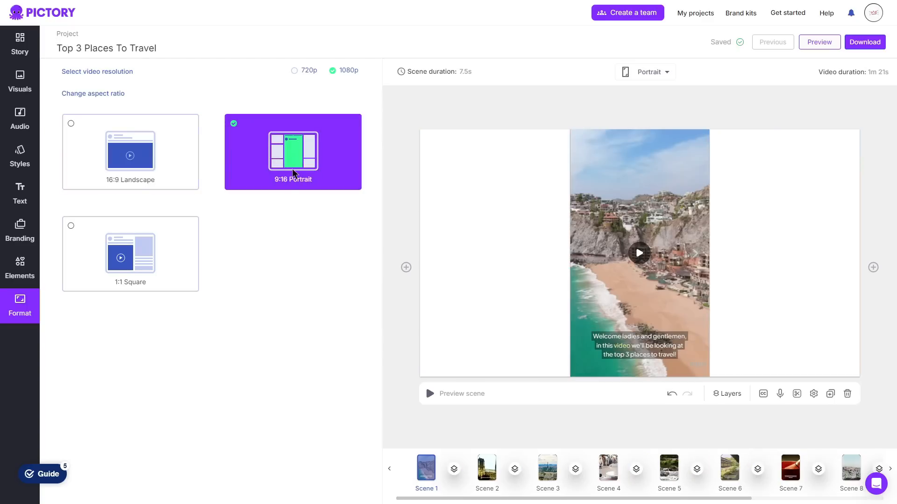
Try the 1:1 Square aspect ratio, and set the video to 16:9 Landscape at 720p resolution
{"action": "left_click", "coordinate": [150, 262]}
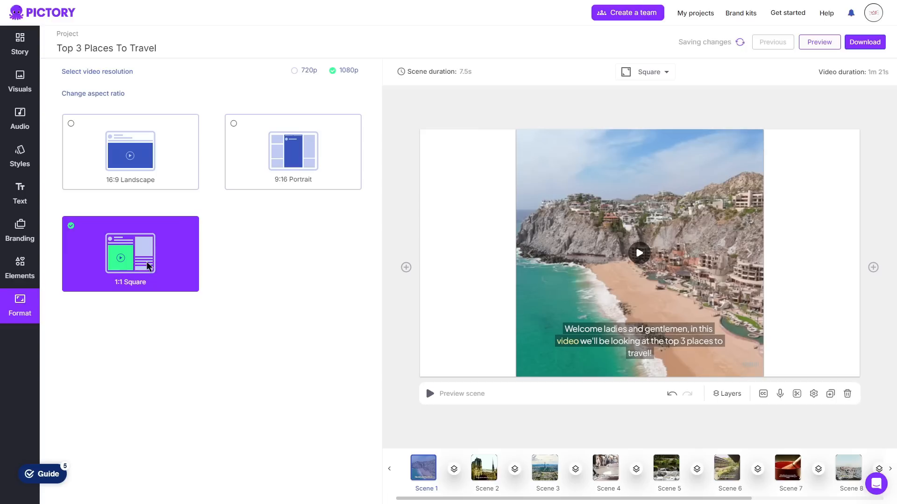
{"action": "left_click", "coordinate": [194, 154]}
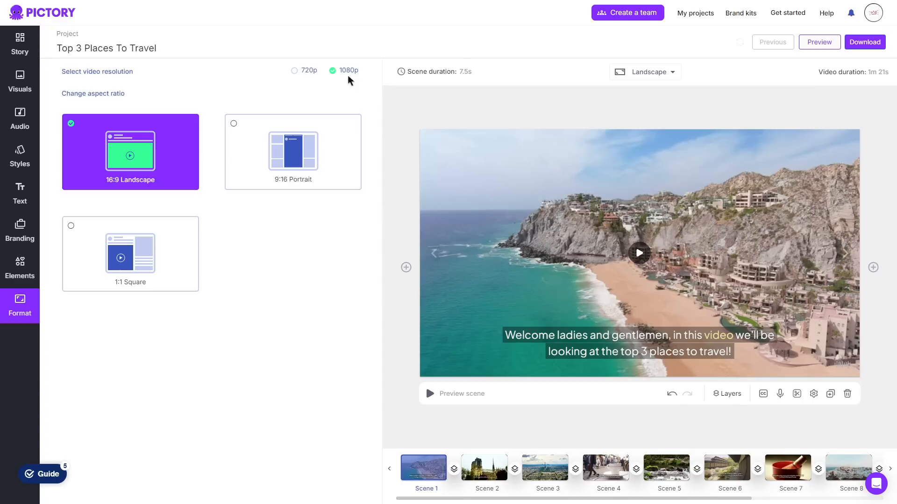
{"action": "left_click", "coordinate": [297, 73]}
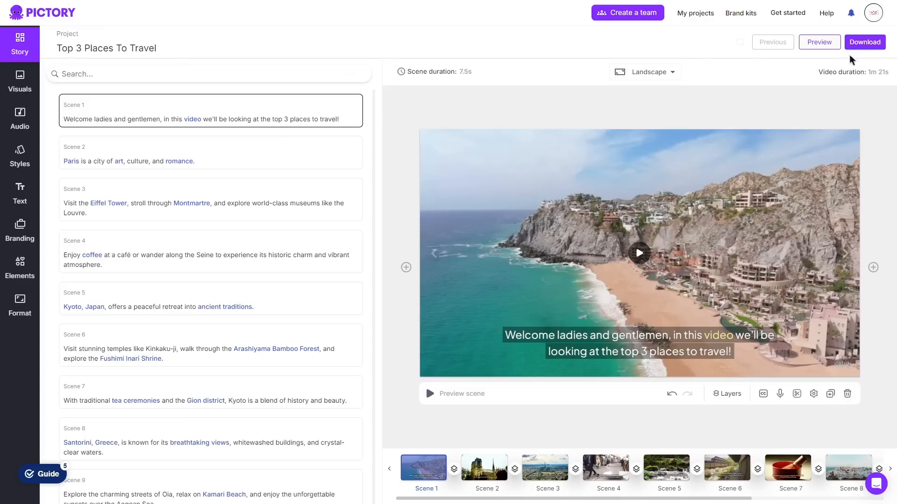
Generate the finished video for download and open My projects, where it is saved
{"action": "left_click", "coordinate": [863, 43]}
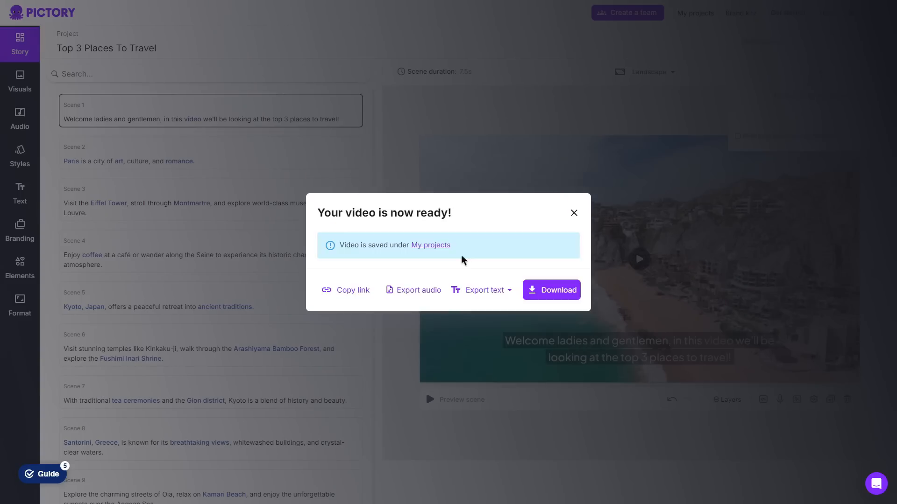
{"action": "left_click", "coordinate": [432, 246]}
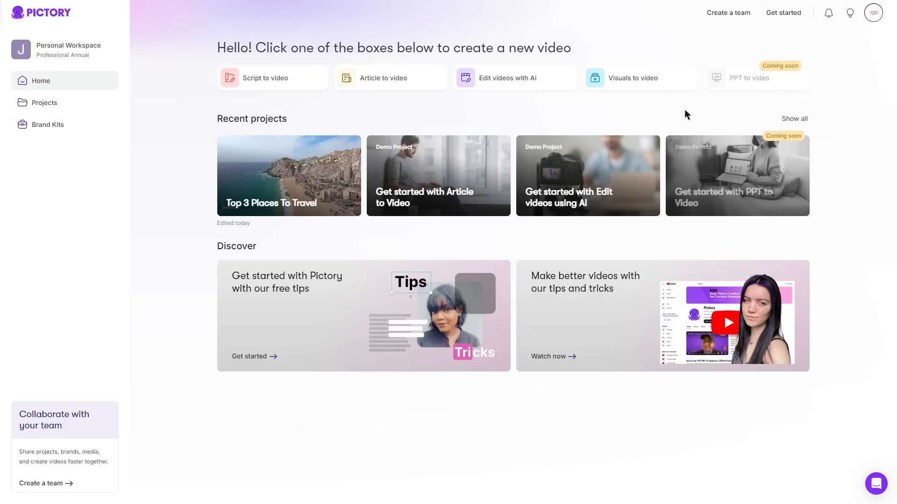
Open the account's subscription plans and start the purchase of the yearly Starter plan
{"action": "left_click", "coordinate": [872, 14]}
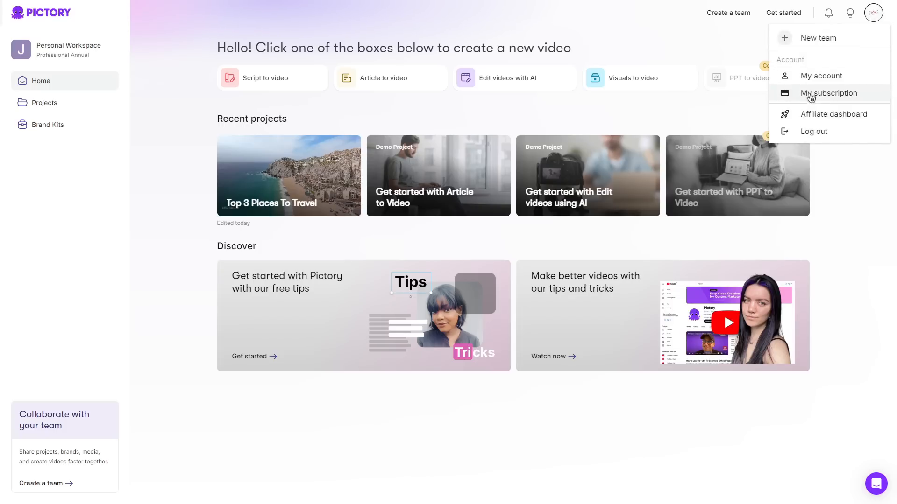
{"action": "left_click", "coordinate": [834, 96]}
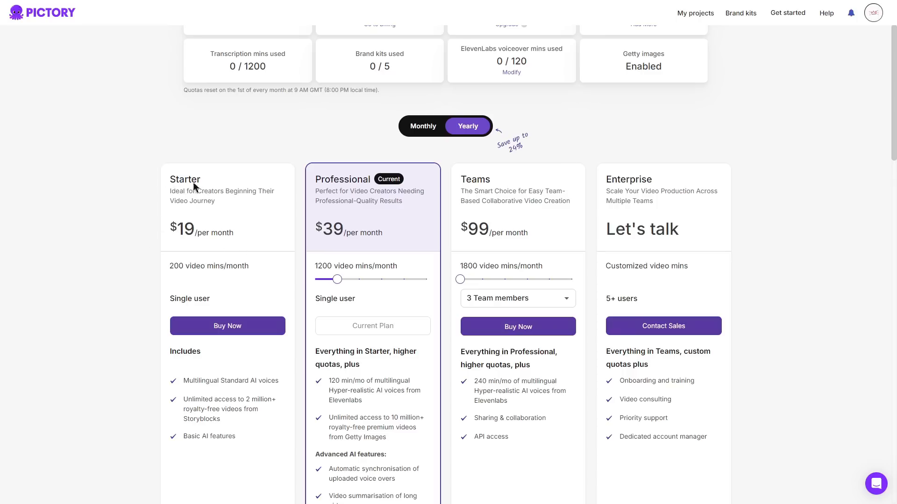
{"action": "left_click", "coordinate": [242, 329]}
Apply the coupon code coupon20 to the Starter plan order
{"action": "left_click", "coordinate": [556, 151]}
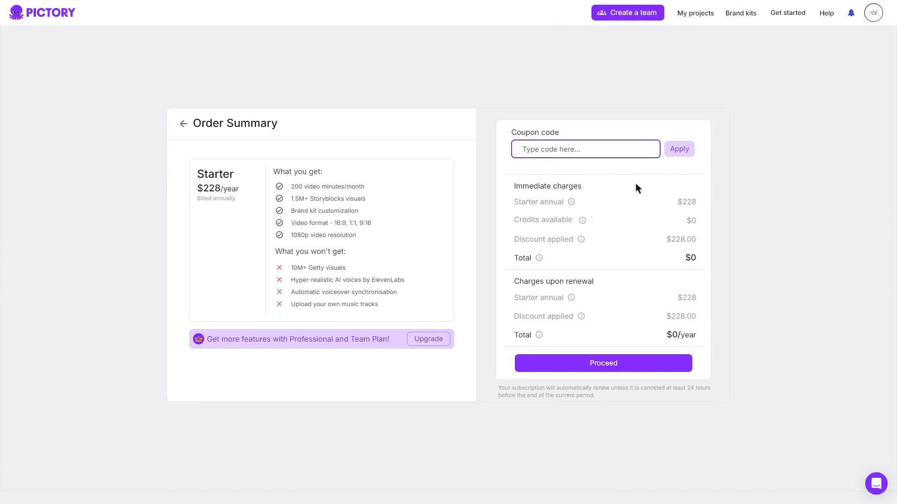
{"action": "type", "text": "coupon20"}
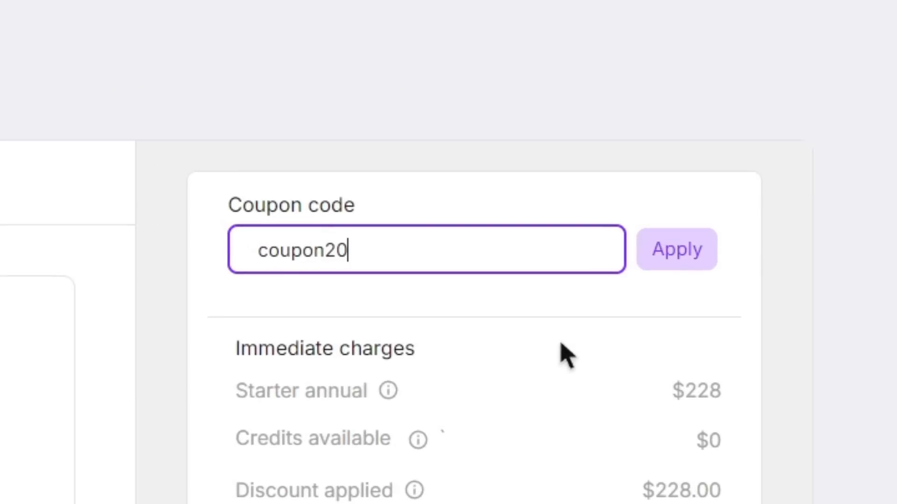
{"action": "left_click", "coordinate": [717, 272]}
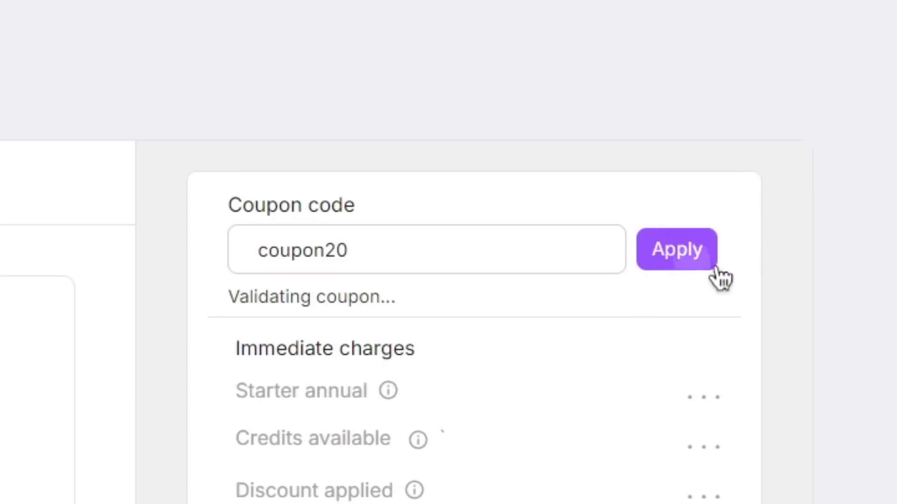